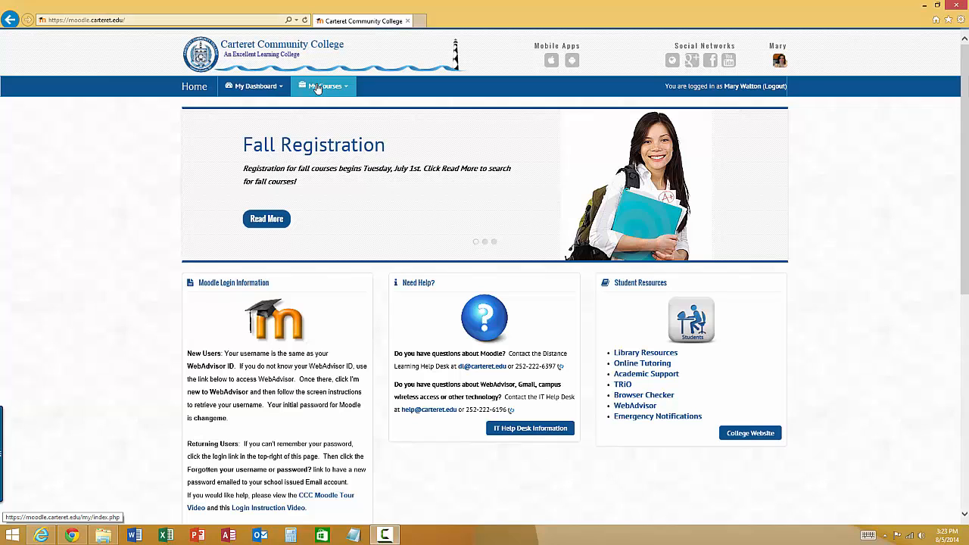
Step: Open the How to Sandbox course and start its course data import
click(318, 88)
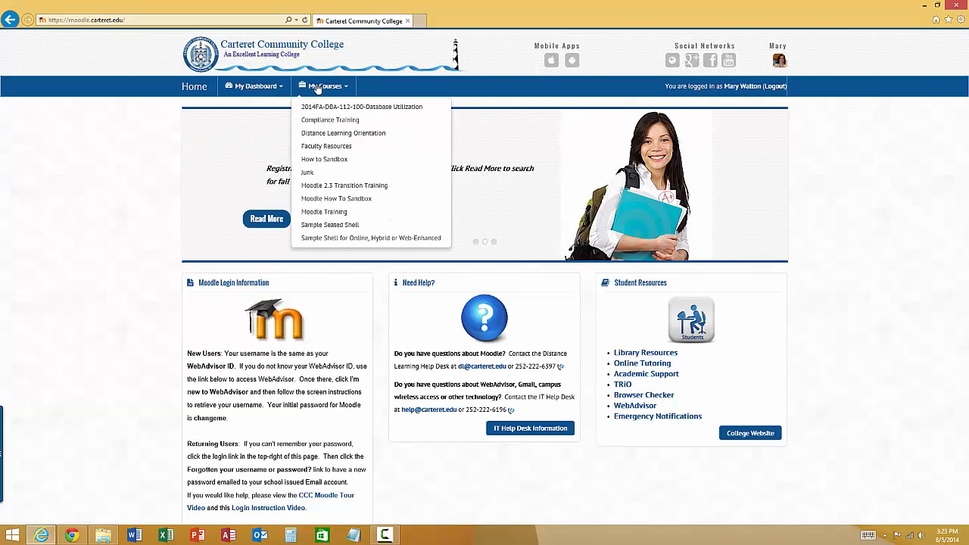
click(325, 160)
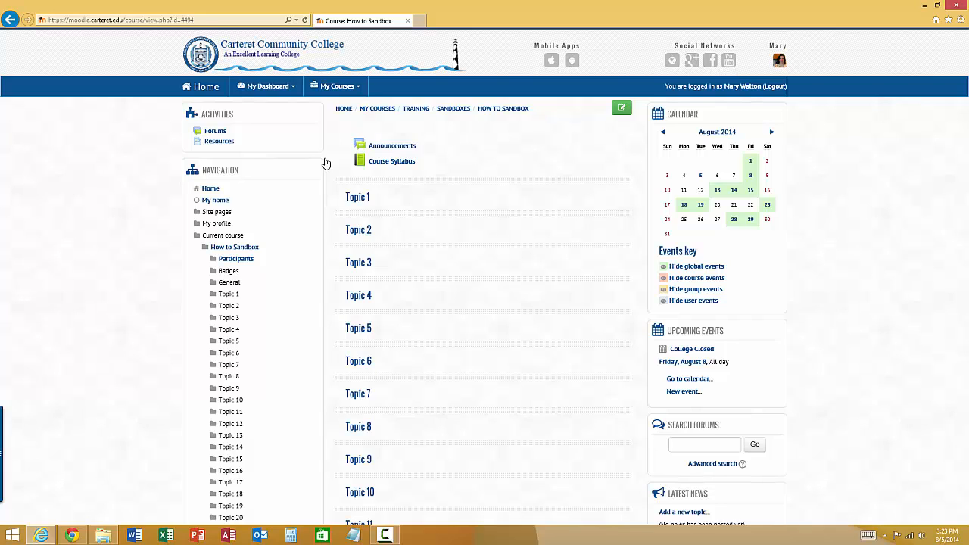
click(234, 239)
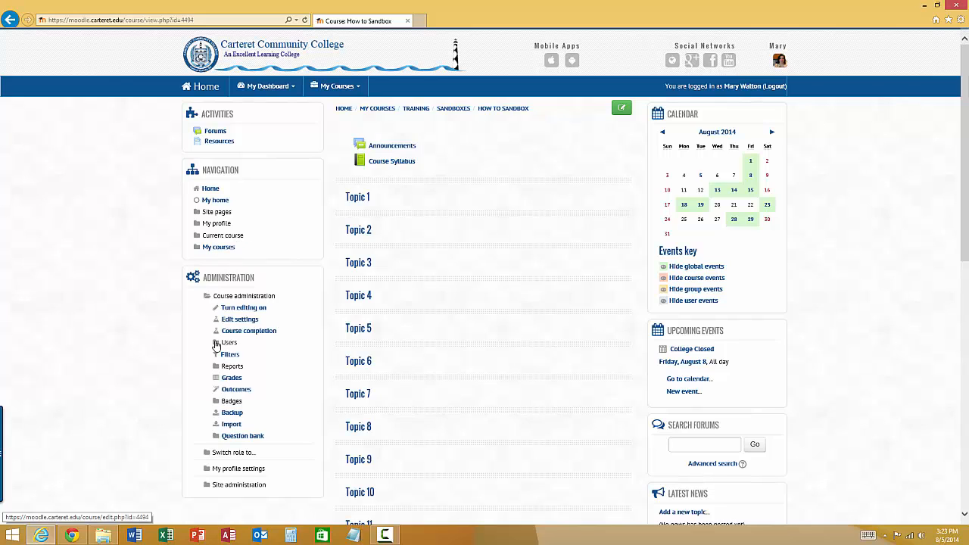
click(232, 425)
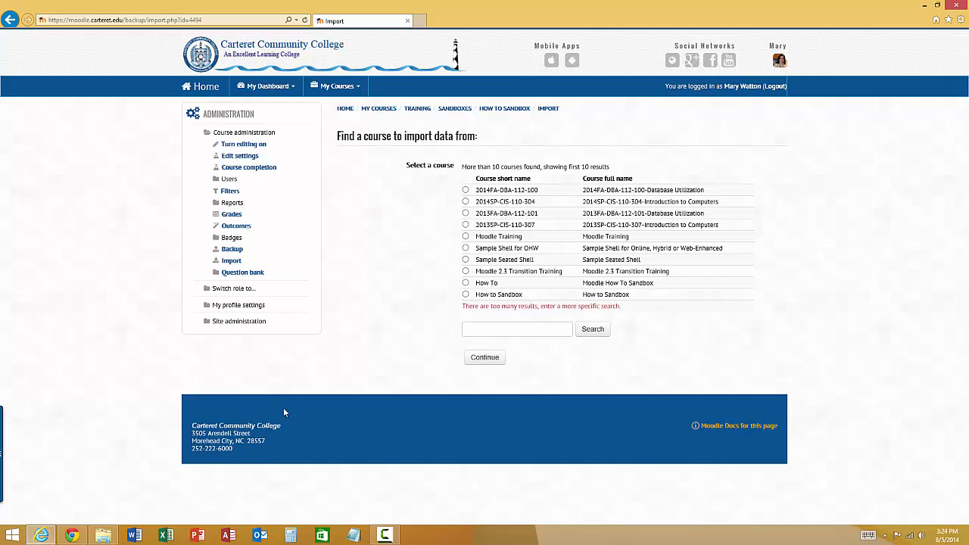
Step: Search the courses available for import for "dba 112", then return to the full course list
click(514, 331)
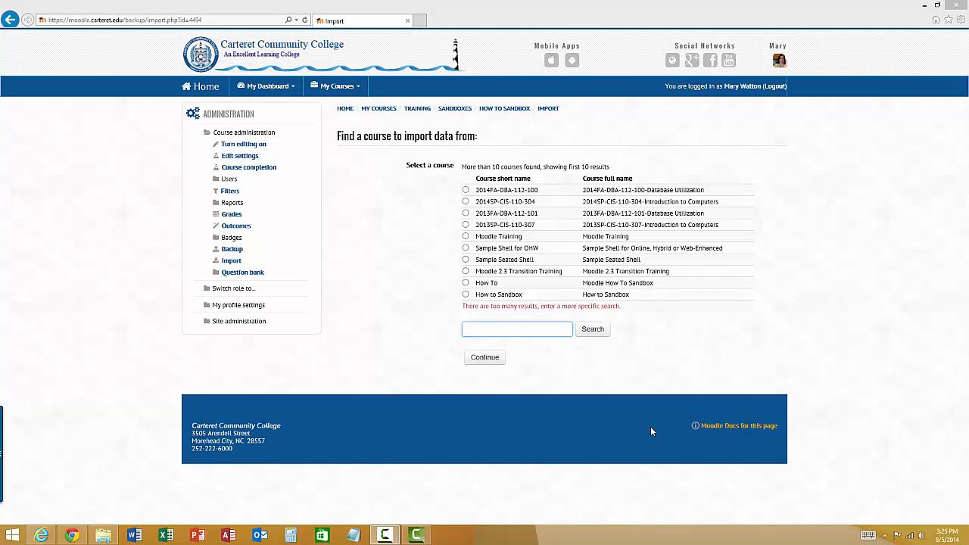
click(496, 330)
text(d)
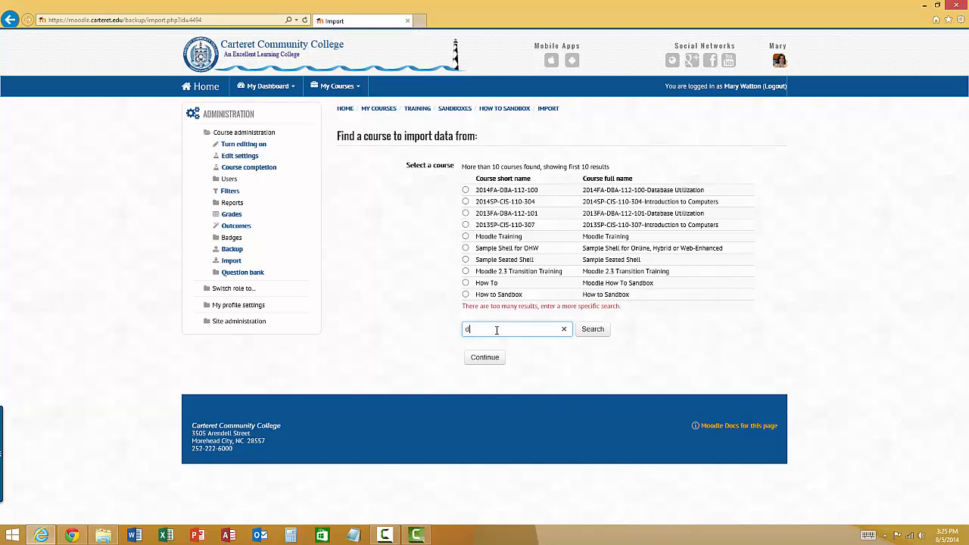
text(ba 112)
key(Return)
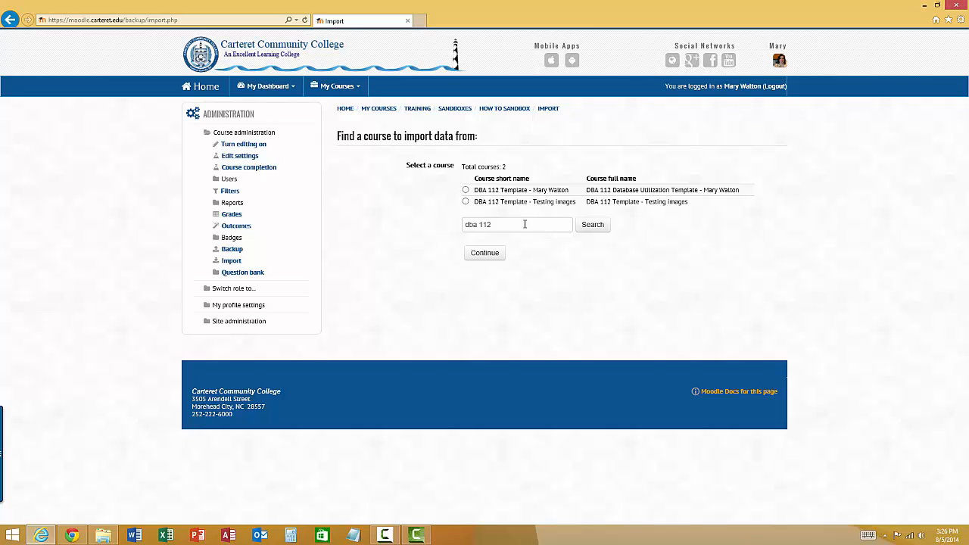
click(10, 20)
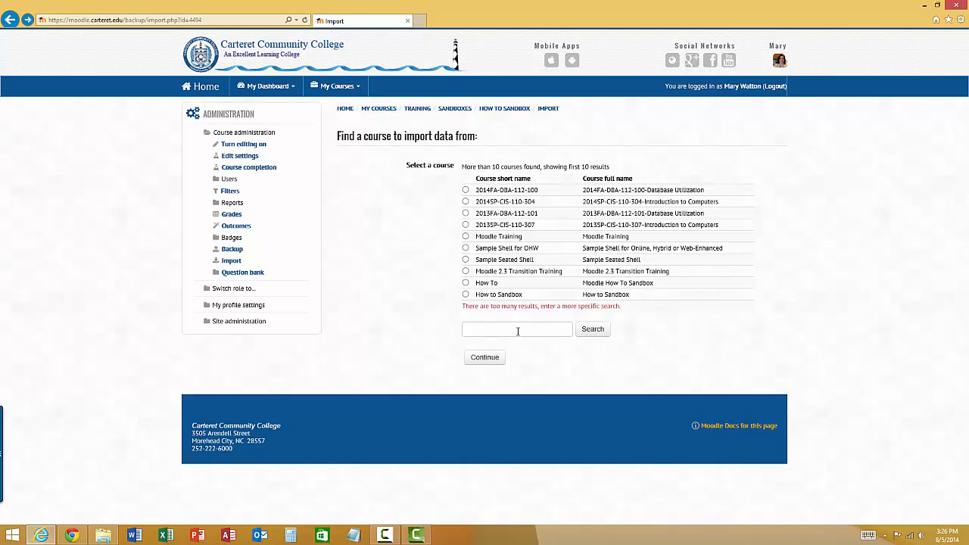
Step: Search the courses available for import for the hyphenated code "dba-112"
click(518, 331)
text(dba)
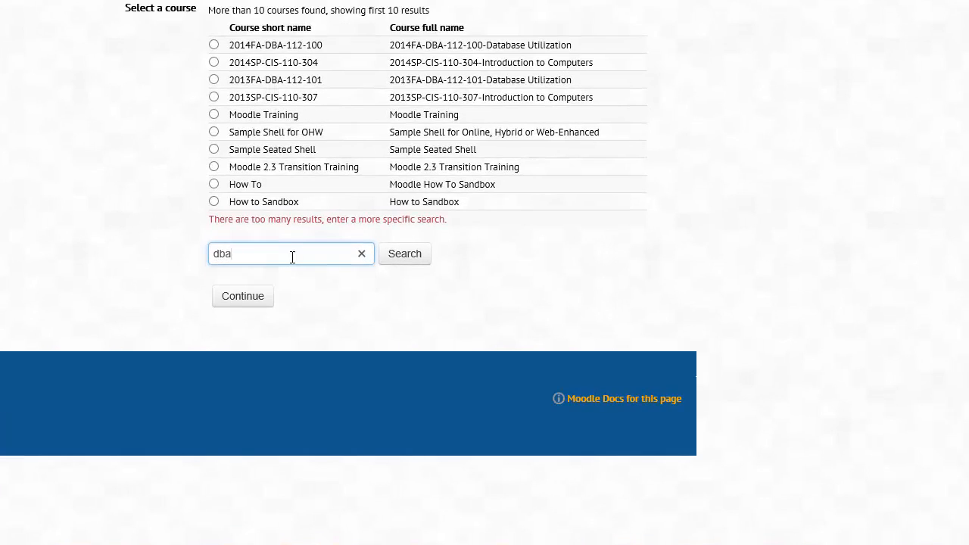
text(-112)
key(Tab)
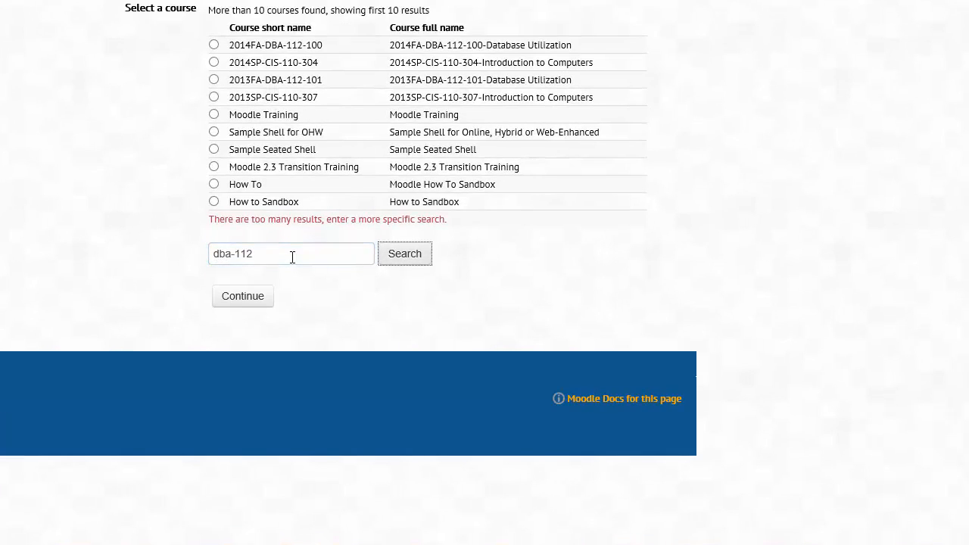
key(Return)
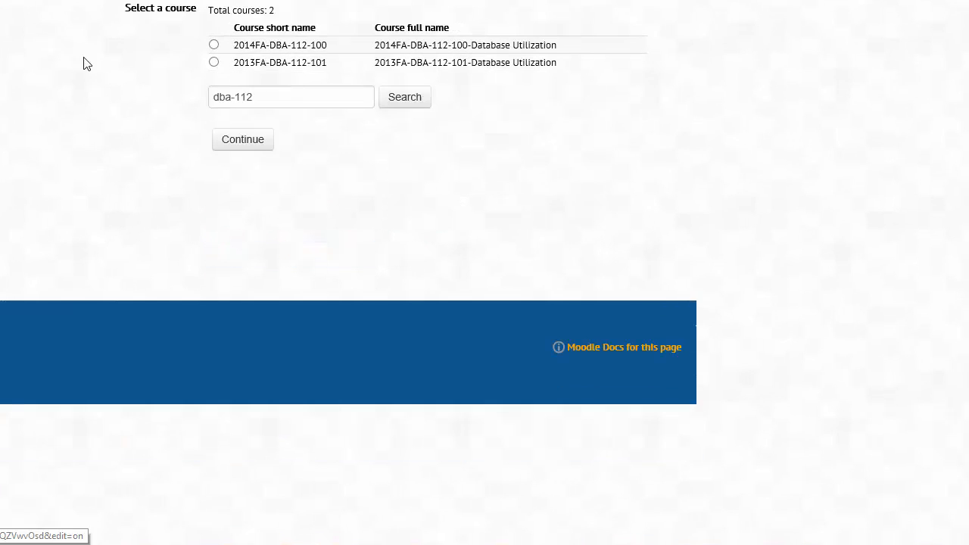
Step: Search the import courses for "database" and continue with 2013FA-DBA-112-101 as the source course
click(283, 257)
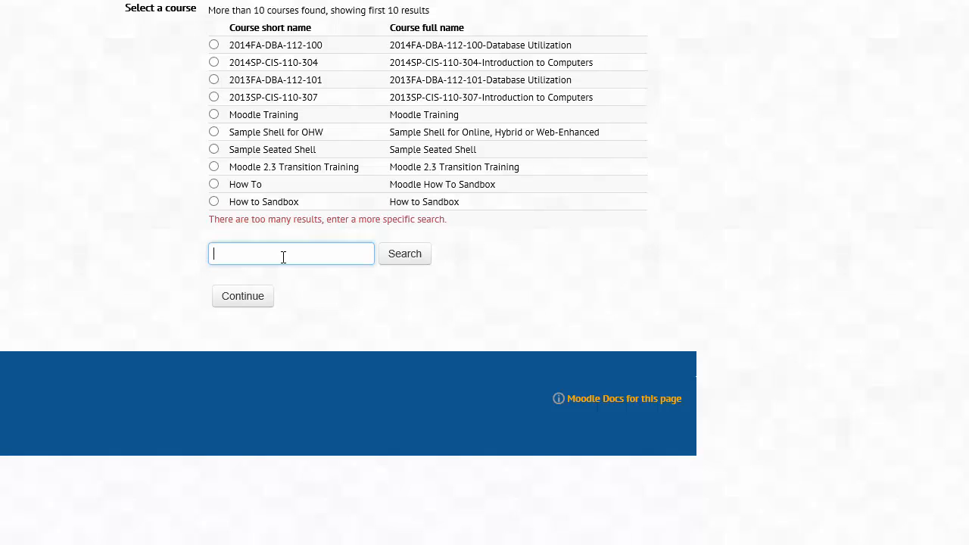
text(d)
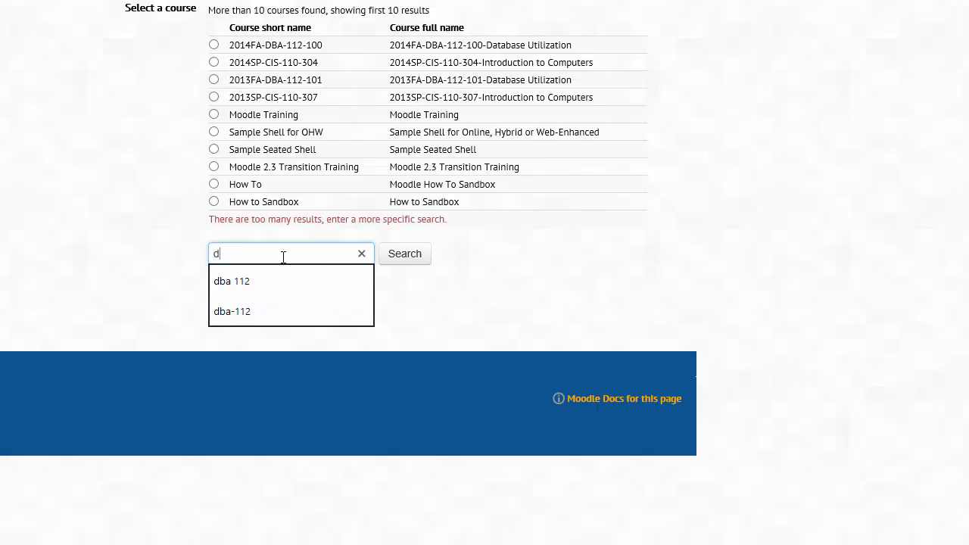
text(ataba)
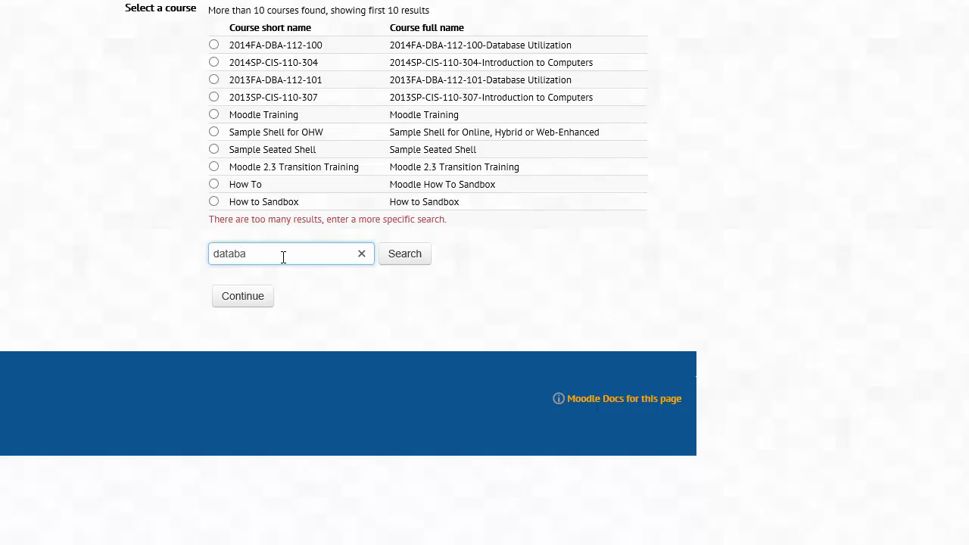
text(se)
key(Return)
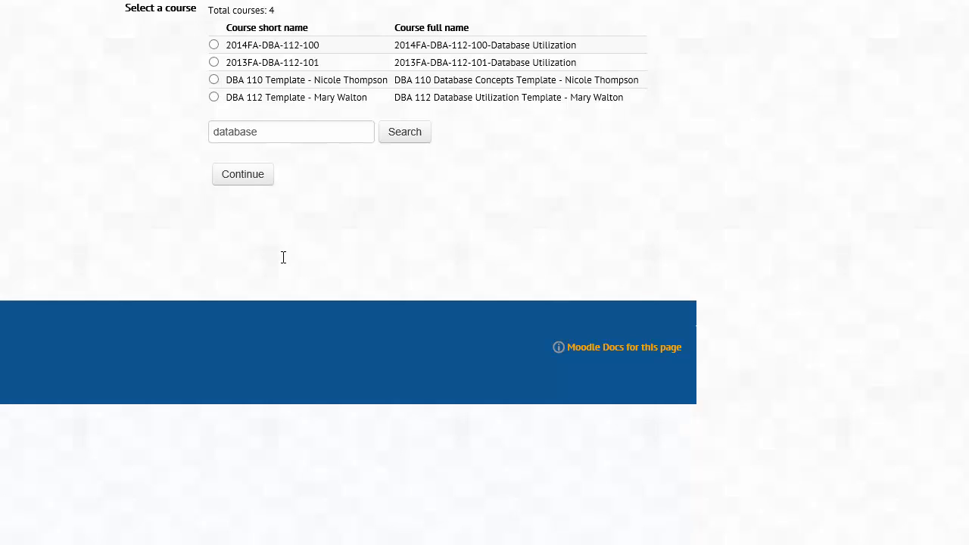
click(213, 63)
click(263, 177)
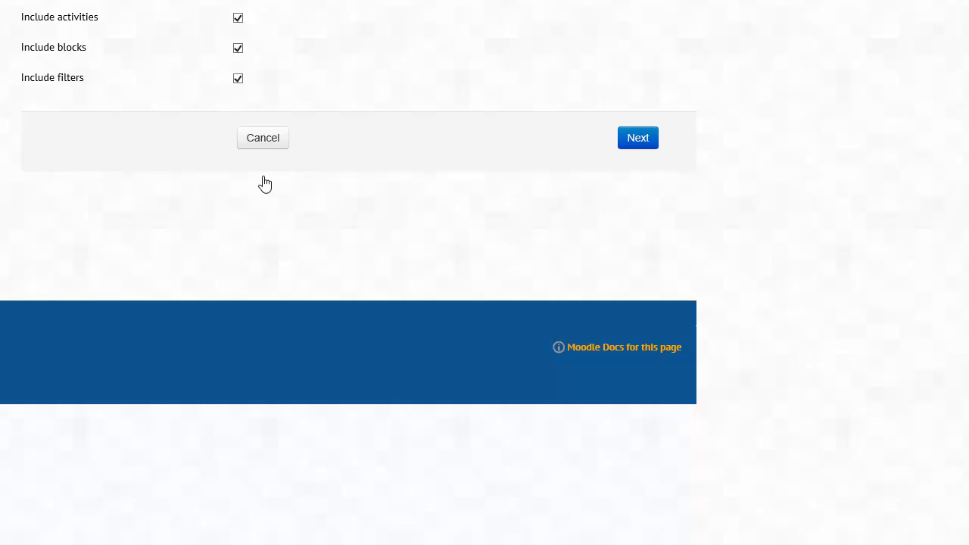
Step: Exclude blocks and filters from the import and proceed to the schema settings
click(238, 50)
click(237, 79)
click(642, 149)
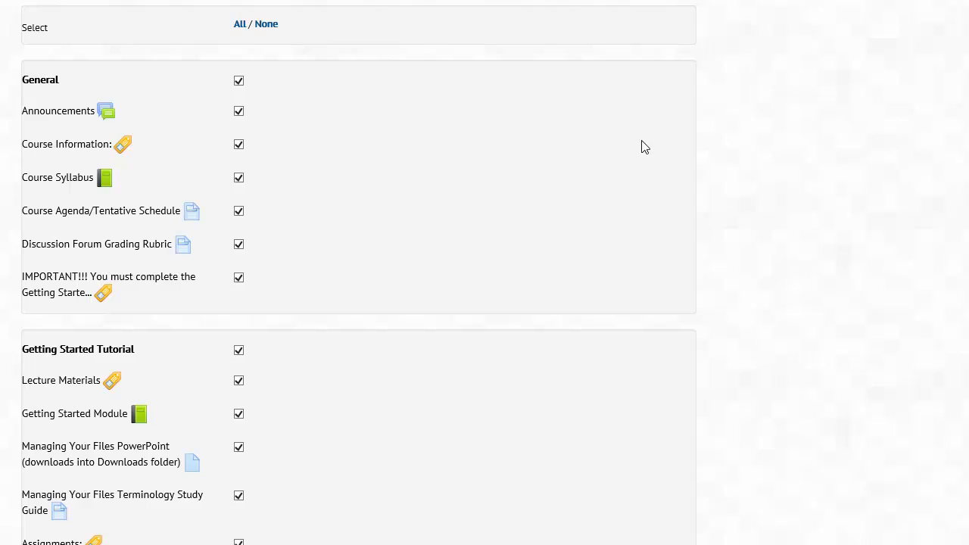
Step: Exclude the Course Syllabus and the "IMPORTANT!!!" label in the General section from the import, and proceed to confirmation and review
scroll(882, 10, down, 4)
scroll(882, 11, down, 20)
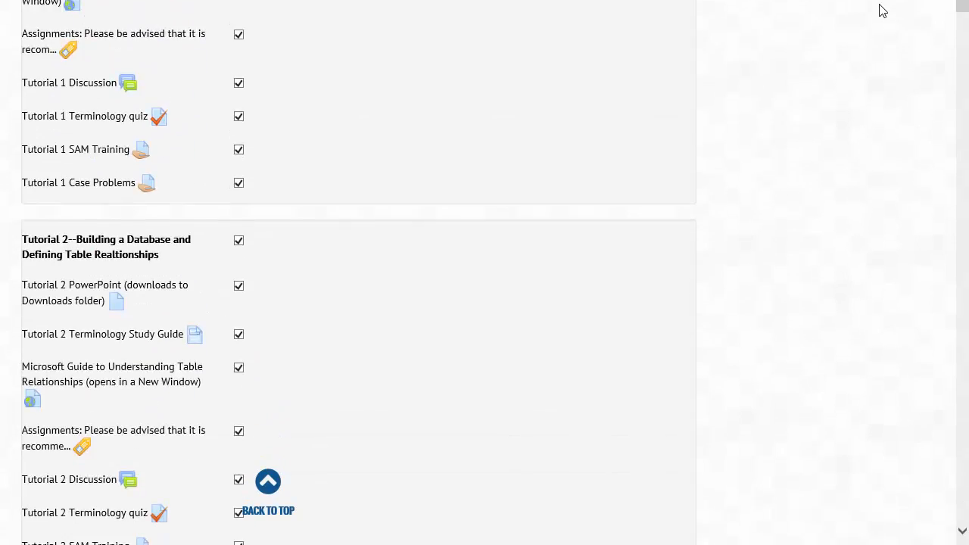
scroll(882, 11, down, 20)
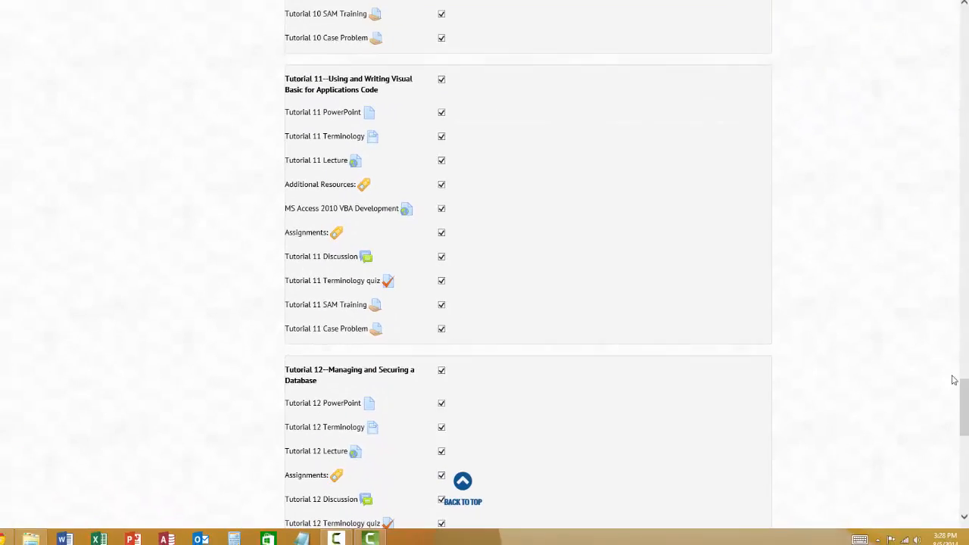
drag(964, 401, 964, 45)
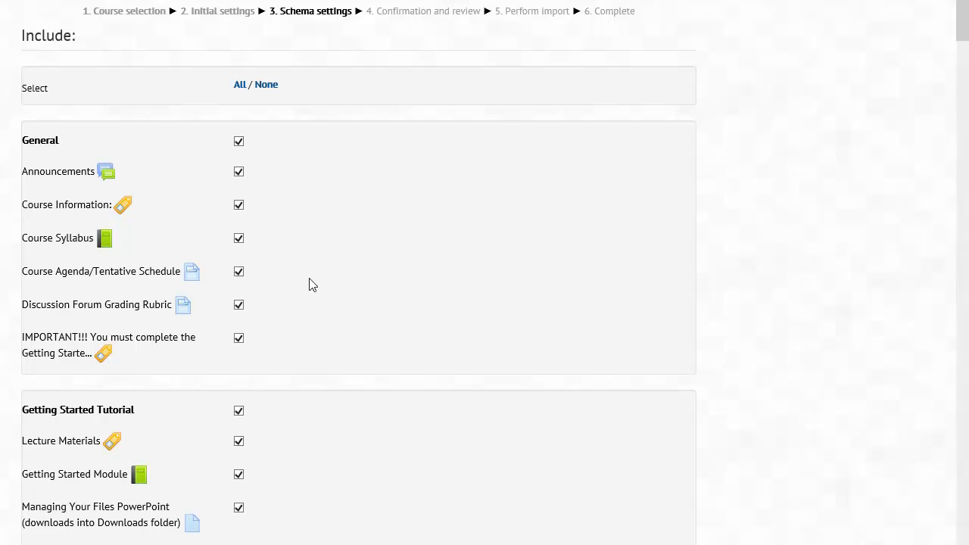
click(239, 338)
click(239, 340)
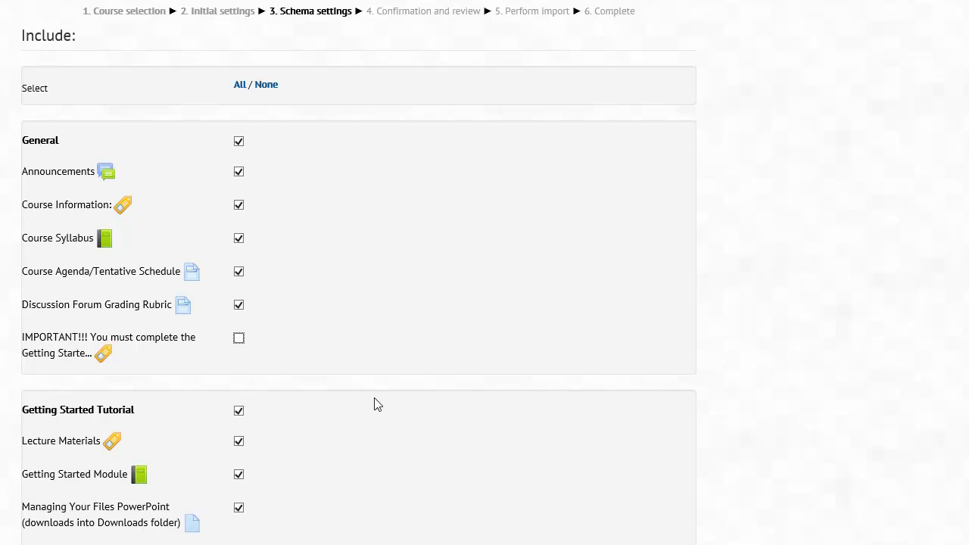
click(238, 238)
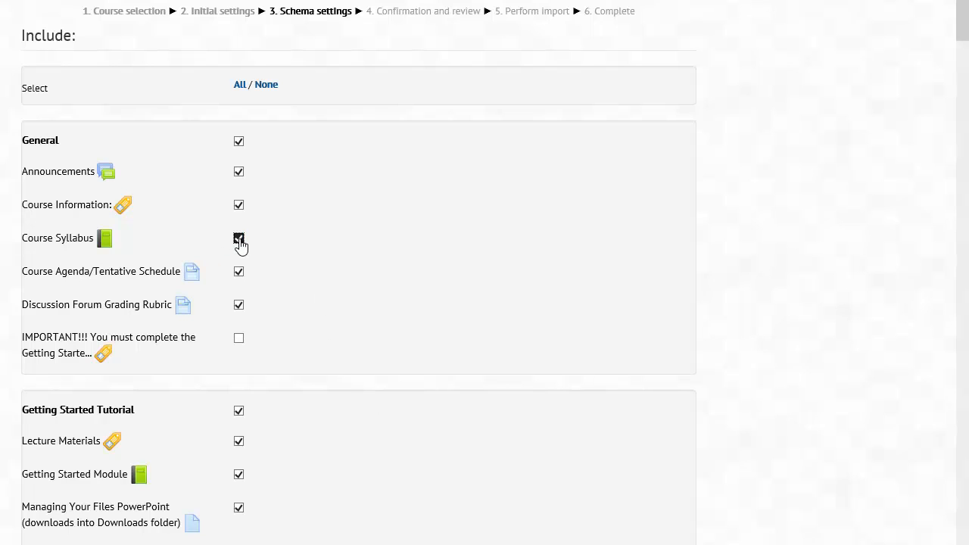
key(space)
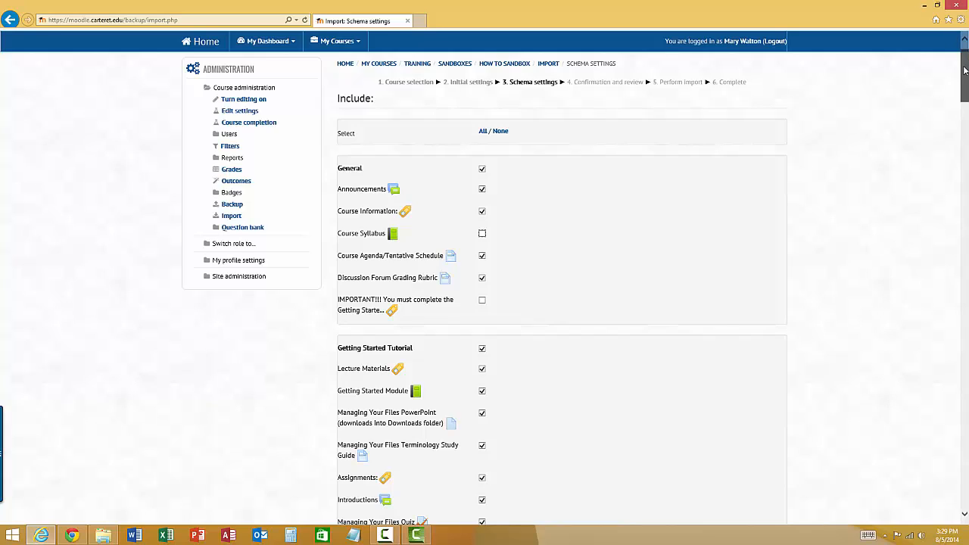
drag(965, 71, 964, 464)
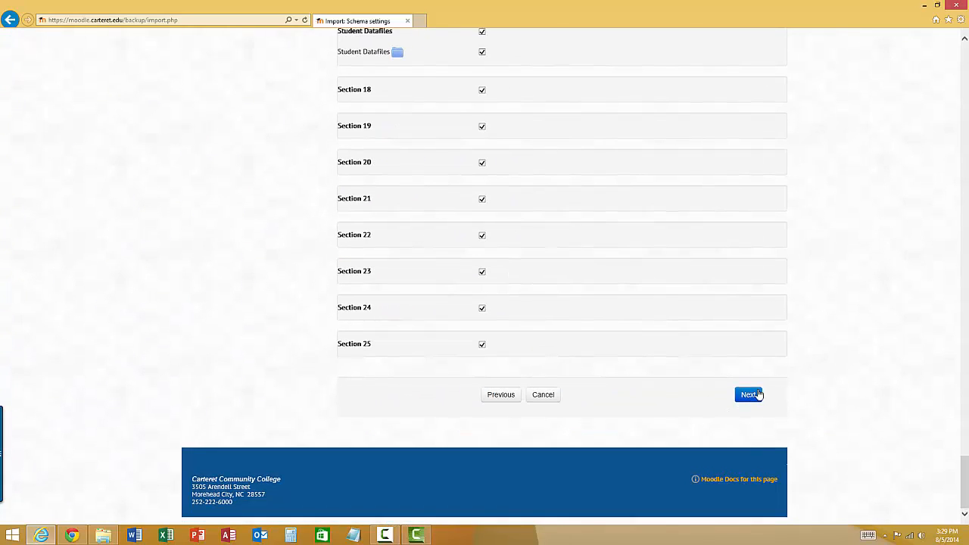
click(748, 394)
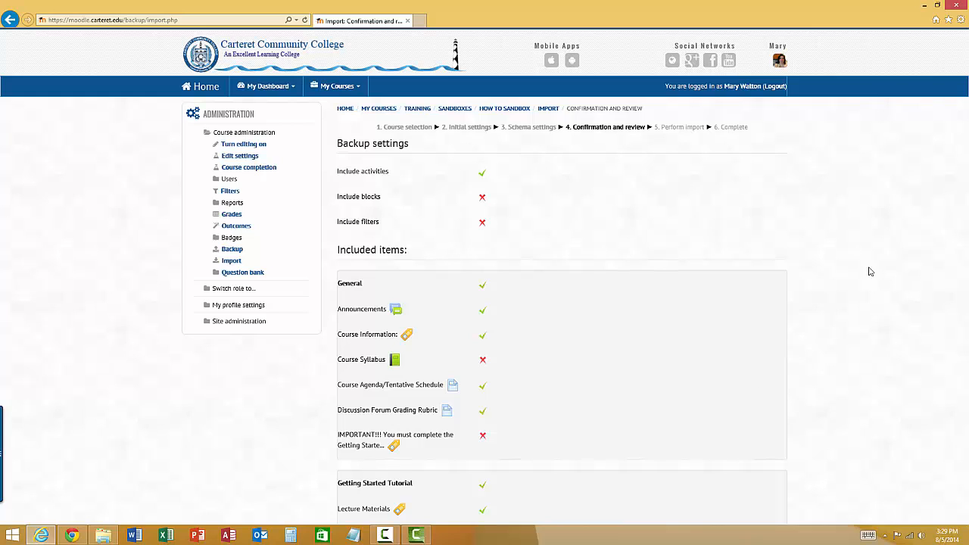
Step: Perform the import with the reviewed settings and return to the course page
scroll(933, 114, down, 5)
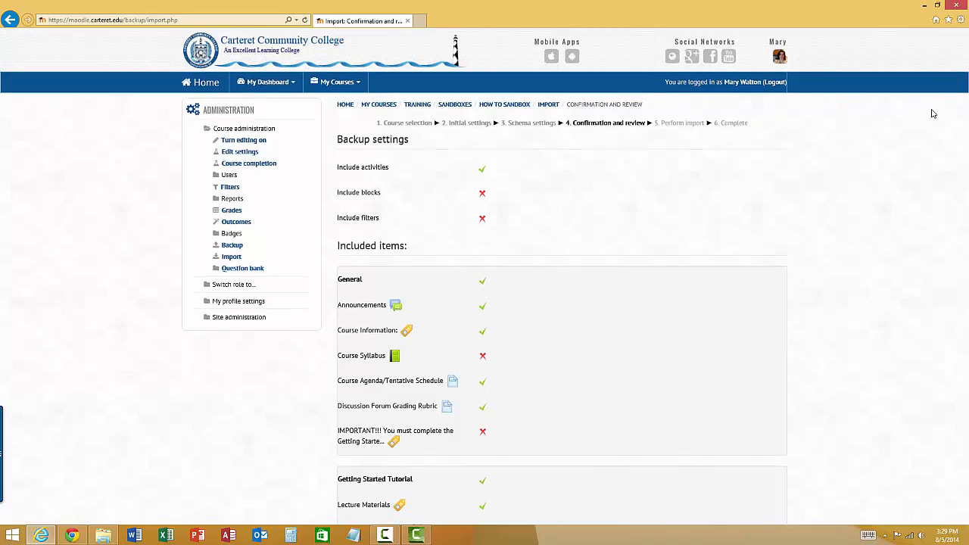
scroll(933, 113, down, 20)
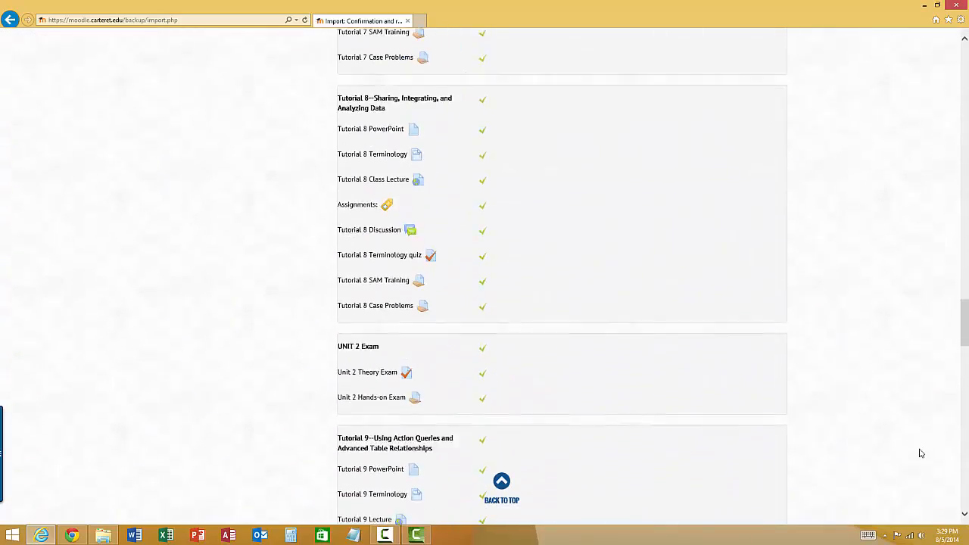
scroll(920, 452, down, 15)
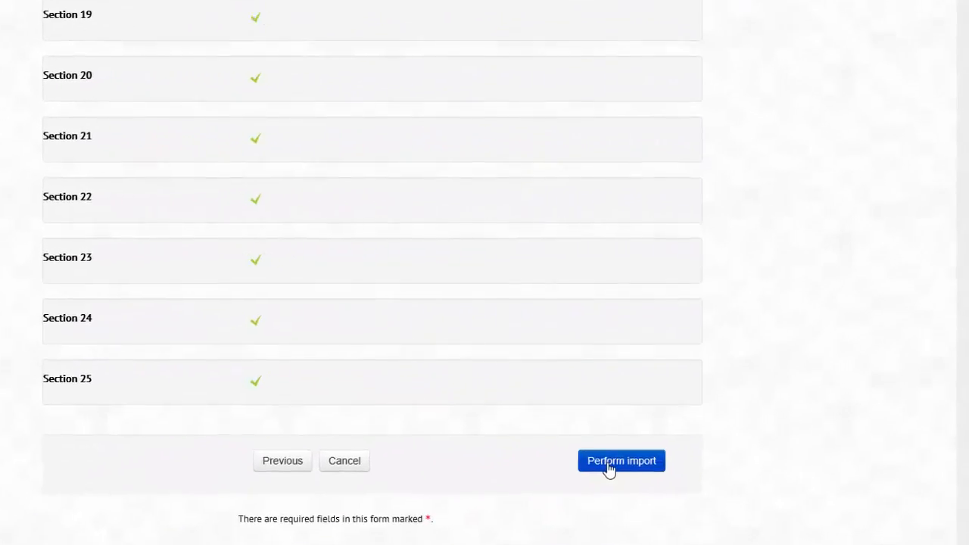
click(725, 383)
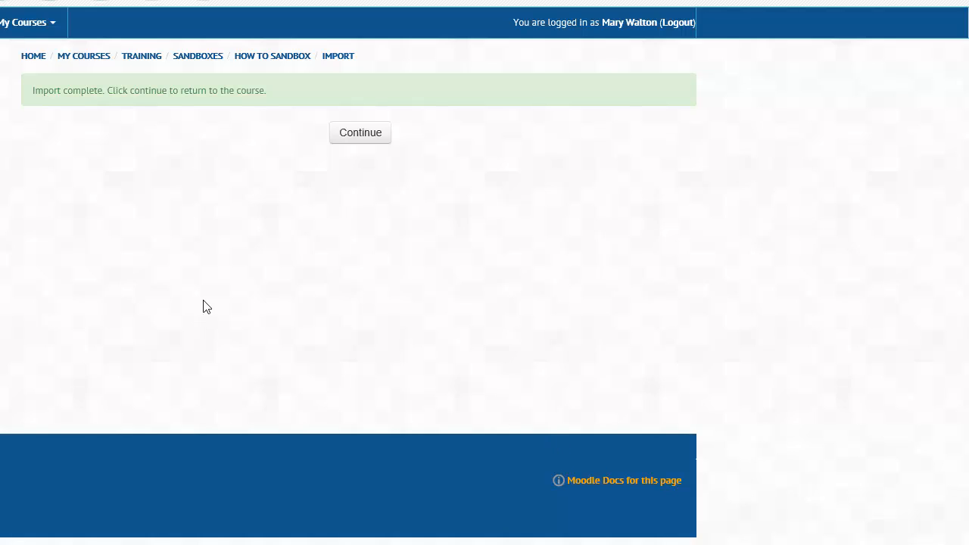
click(340, 135)
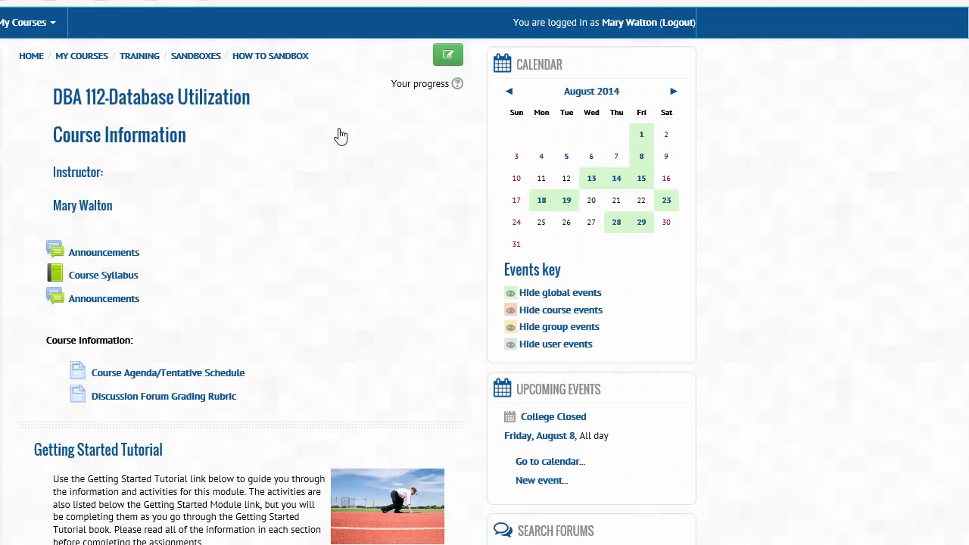
Step: Look over the imported course content and turn editing on for the course
scroll(340, 135, down, 10)
scroll(340, 134, up, 5)
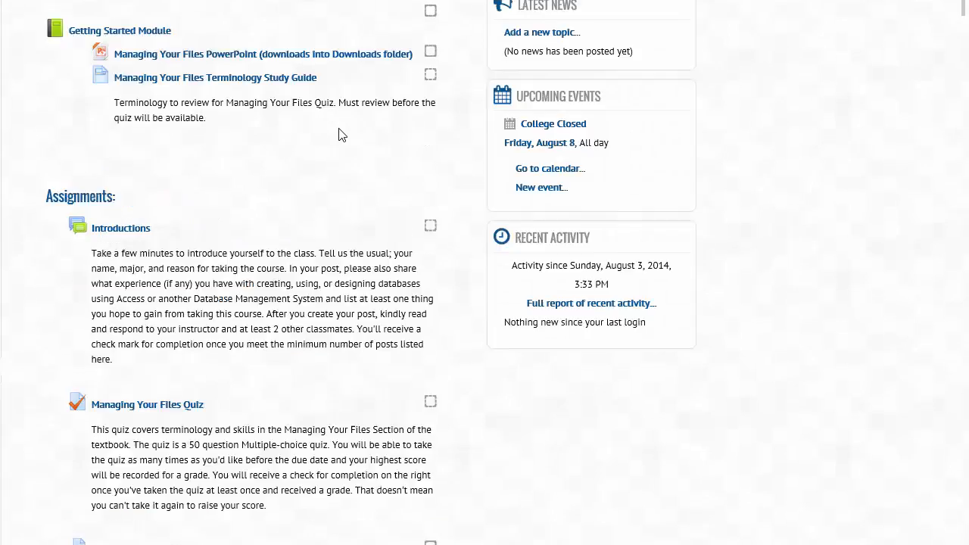
scroll(340, 134, up, 5)
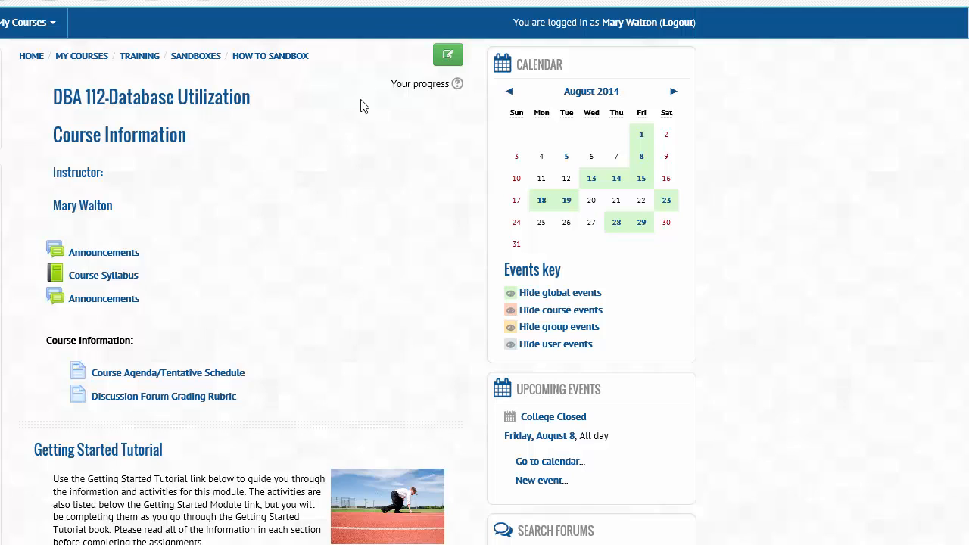
click(446, 56)
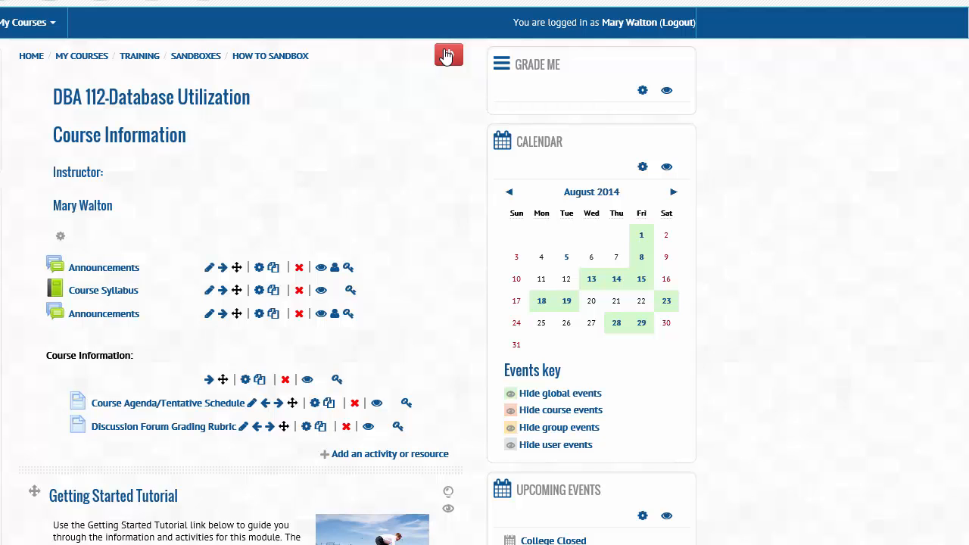
Step: Open the settings of the Introductions forum in Getting Started Tutorial and check its rating date range
scroll(229, 360, down, 5)
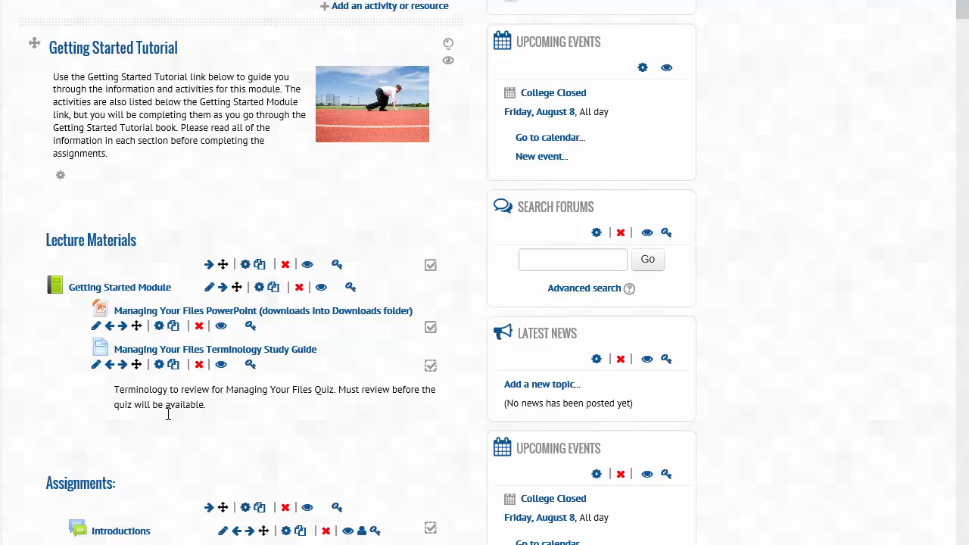
scroll(168, 414, down, 4)
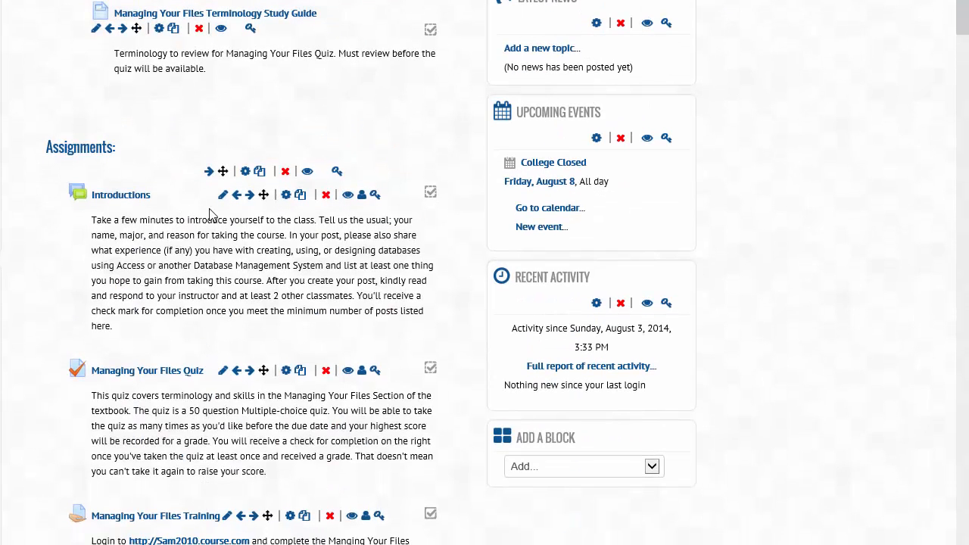
click(285, 199)
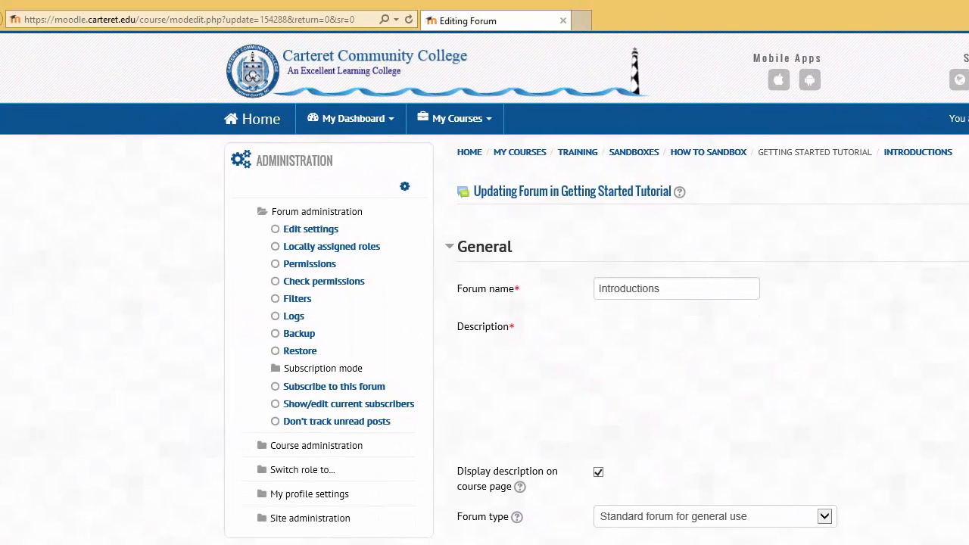
scroll(621, 287, down, 7)
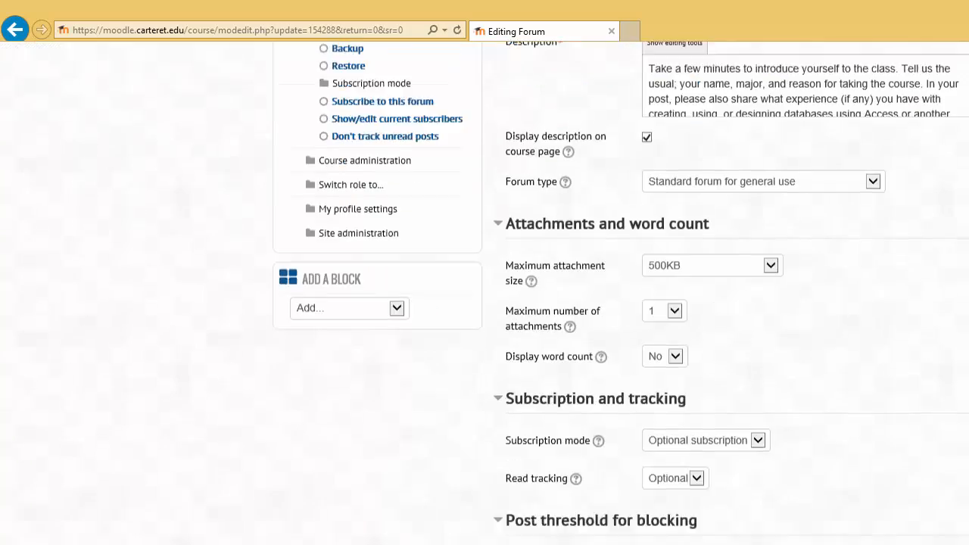
scroll(781, 324, down, 6)
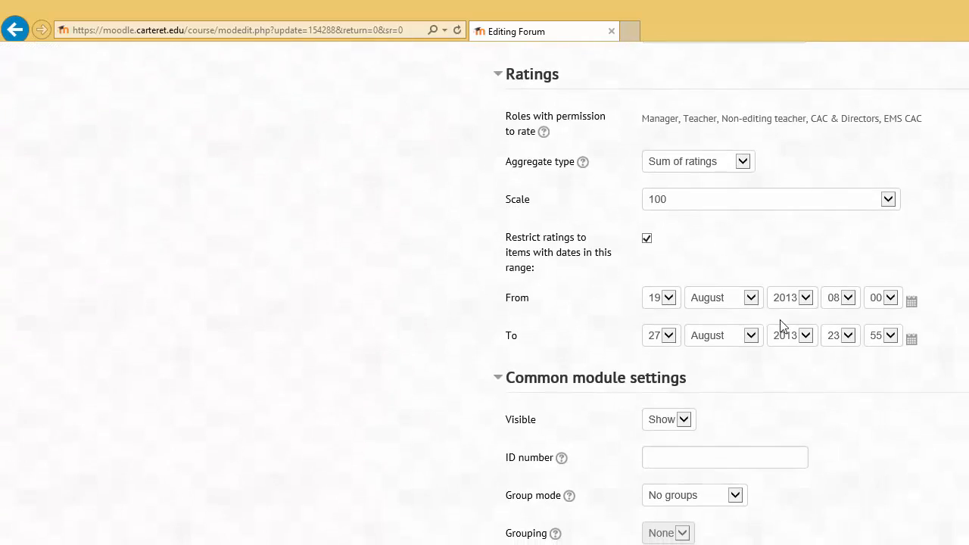
scroll(874, 368, up, 13)
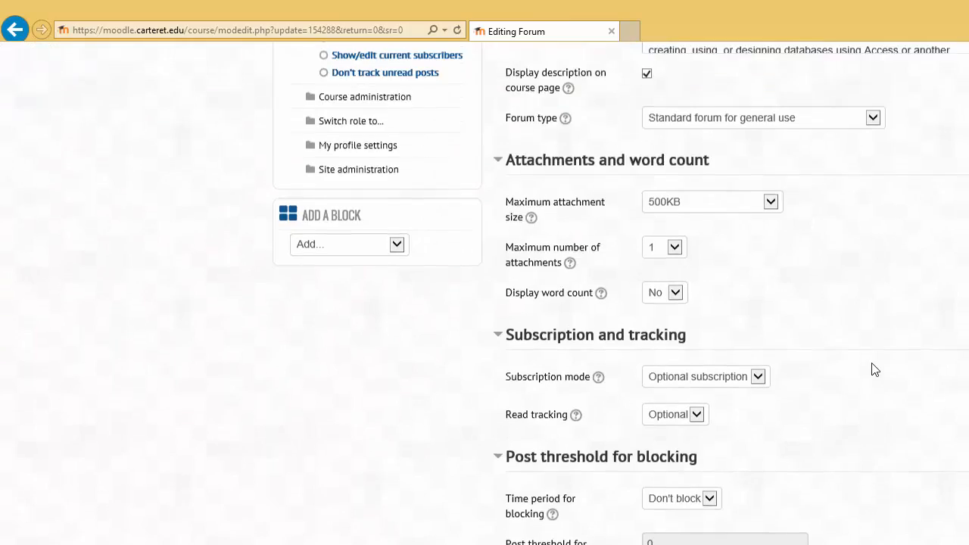